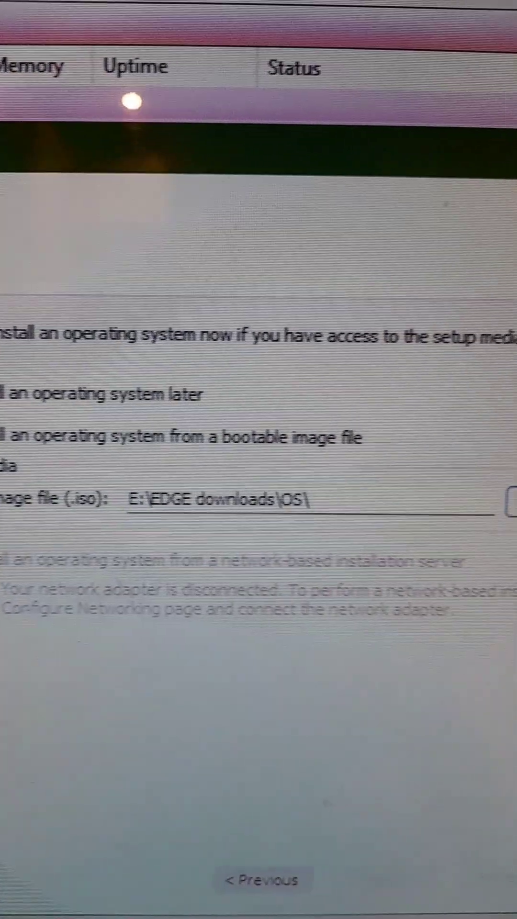
Step: Browse to and choose the Windows 11 ISO from EDGE downloads > OS as install media
left_click(510, 501)
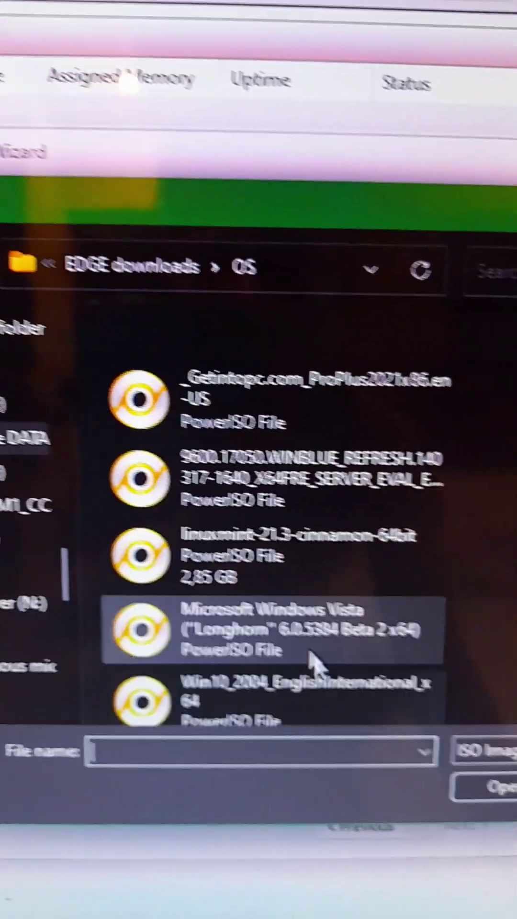
scroll(310, 651, "down", 1)
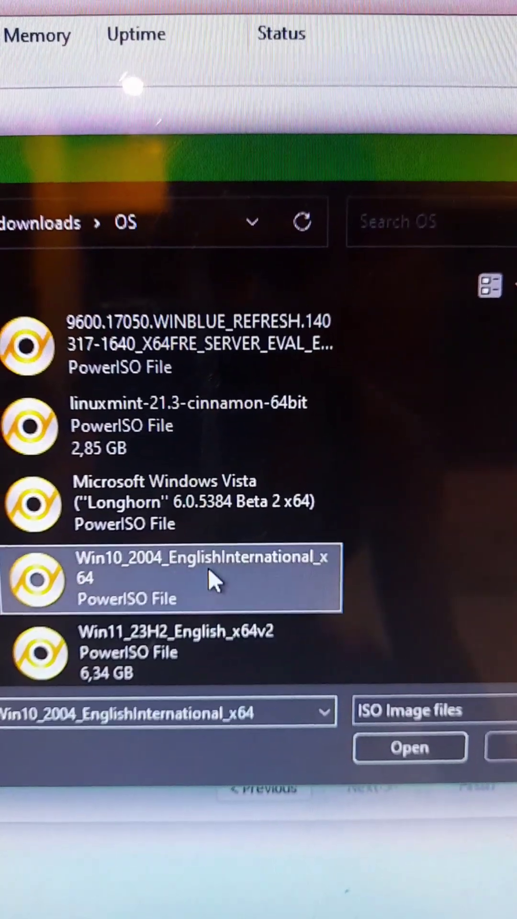
double_click(208, 571)
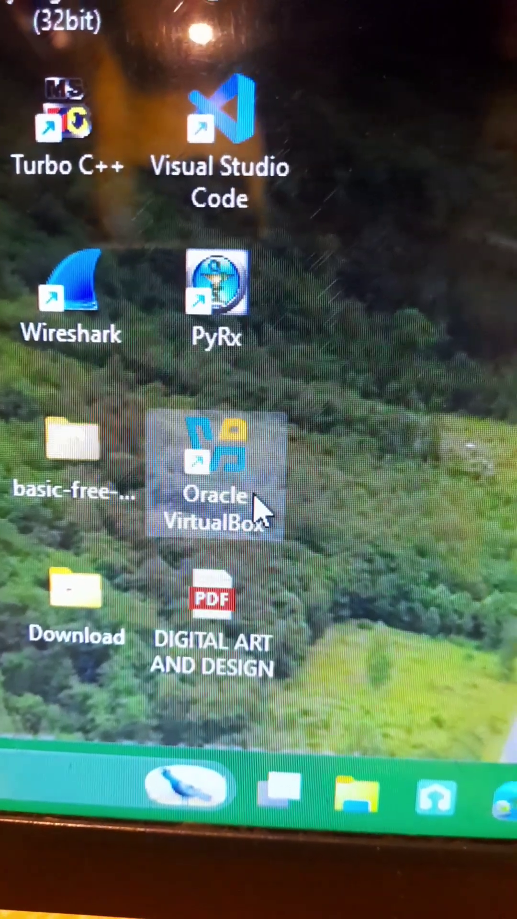
Step: Launch Oracle VirtualBox before rebooting into Aptio firmware setup
double_click(253, 493)
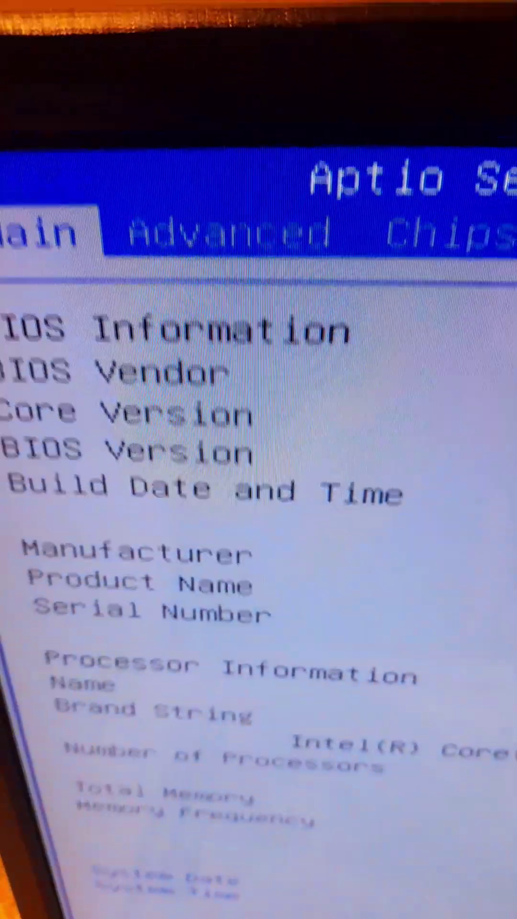
Step: Open CPU Configuration under the Advanced firmware settings
key("Right")
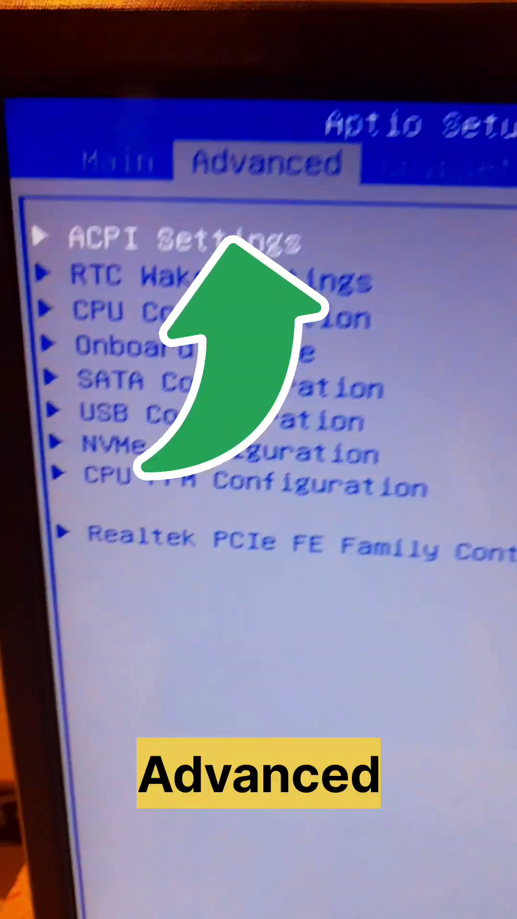
key("Right")
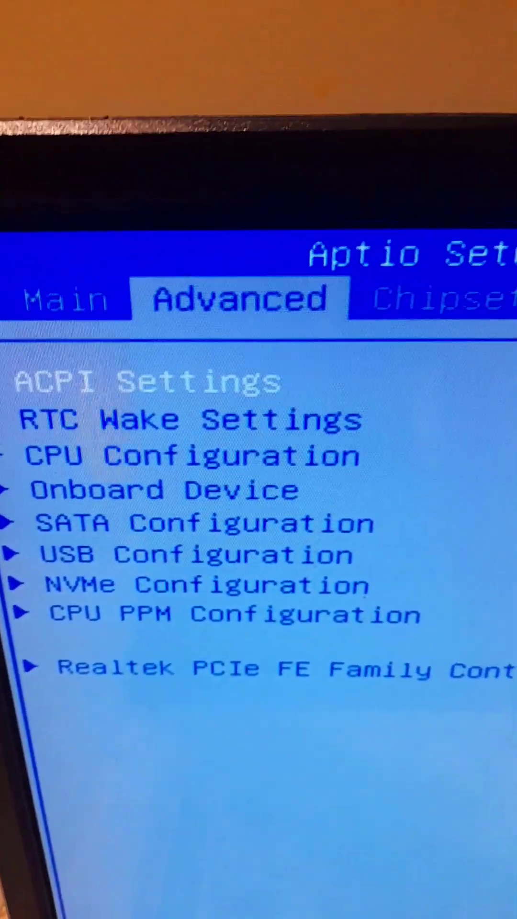
key("Down")
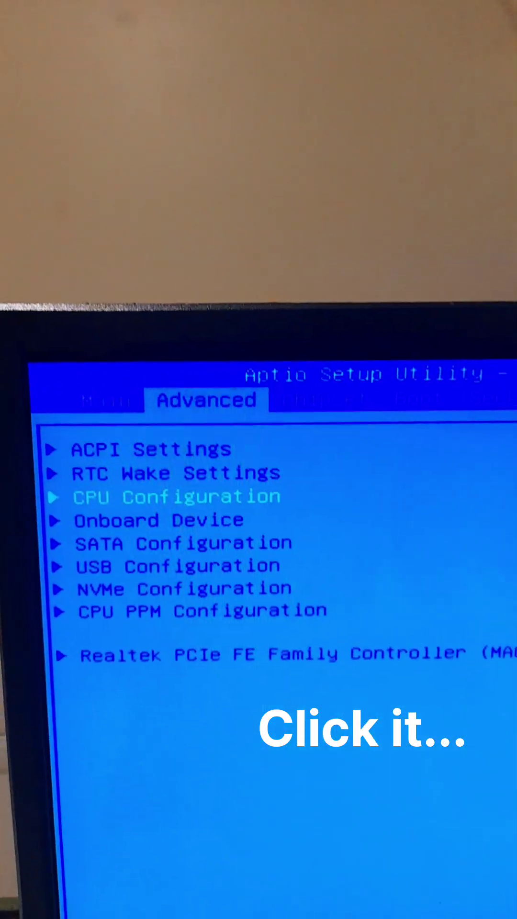
key("Return")
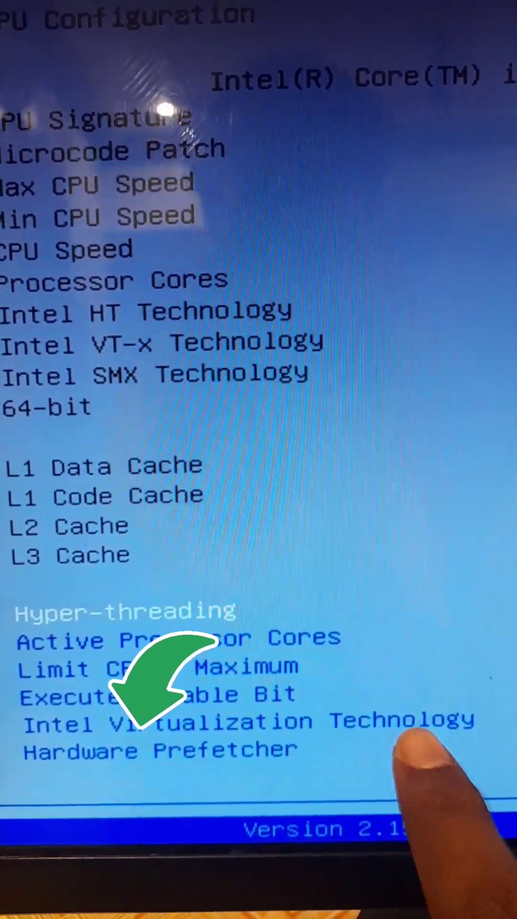
Step: Open the Disabled/Enabled popup for Intel Virtualization Technology
key("Down")
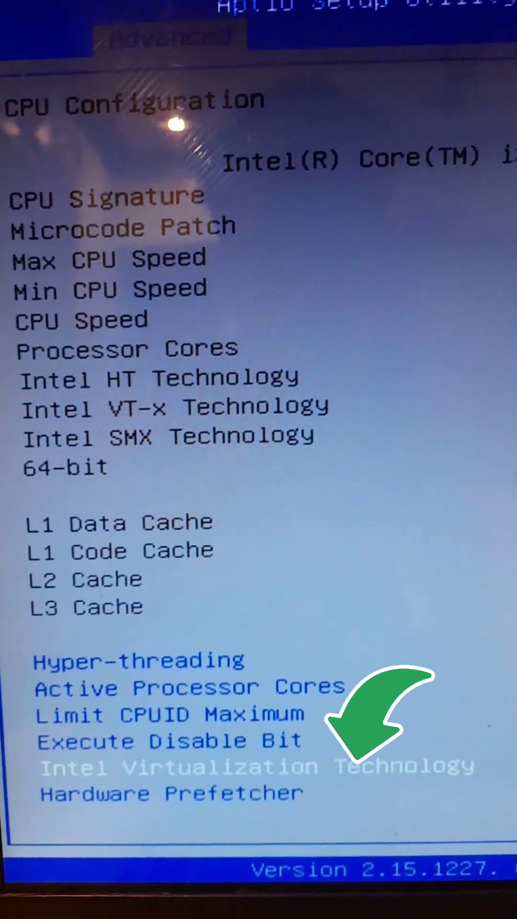
key("Return")
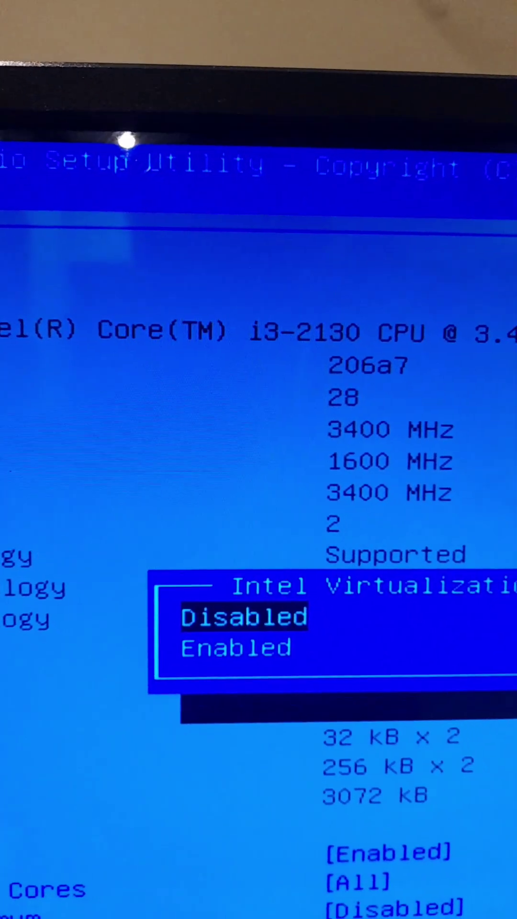
Step: Set Intel Virtualization Technology to Enabled and move to Save & Exit
key("Down")
key("Return")
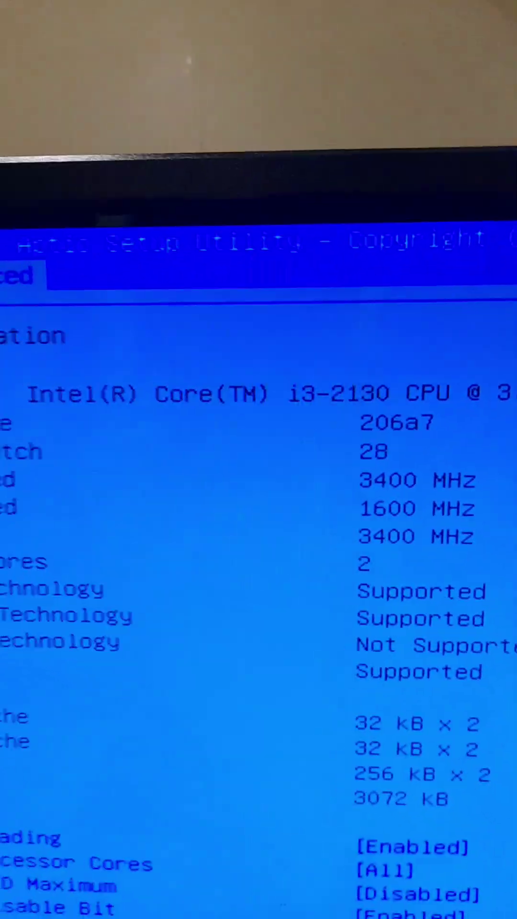
key("Right")
key("Right")
key("Right")
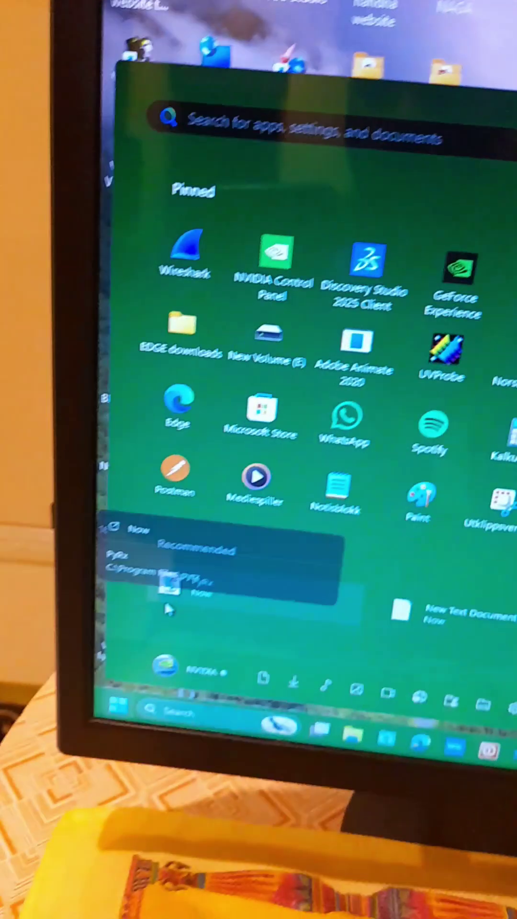
type("hyper v")
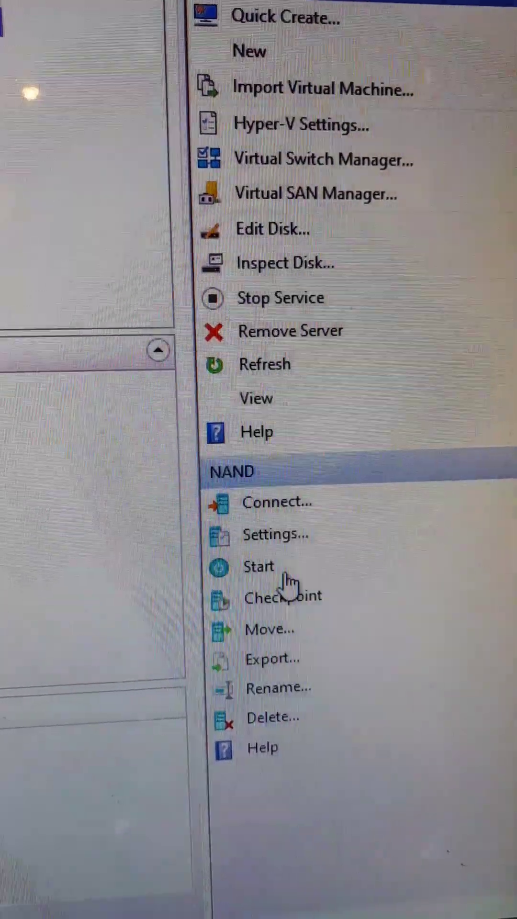
Step: Create a checkpoint of NAND, then start the NAND virtual machine
left_click(287, 596)
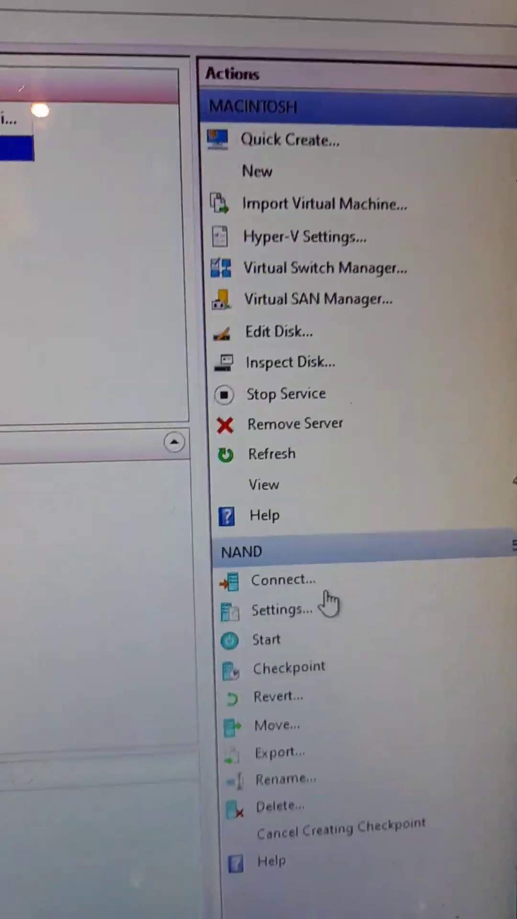
left_click(273, 626)
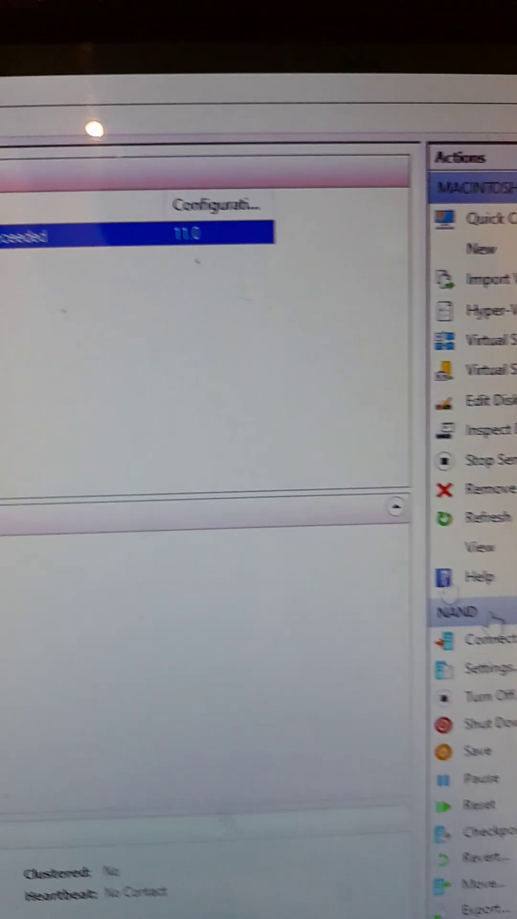